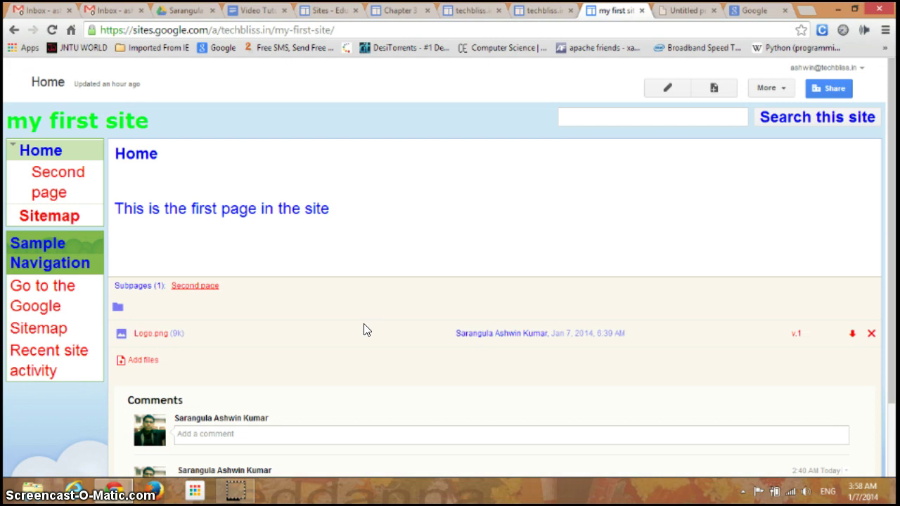
# - Create a new page titled 'Example Page for Cabinet' using the File Cabinet template
pyautogui.click(630, 166)
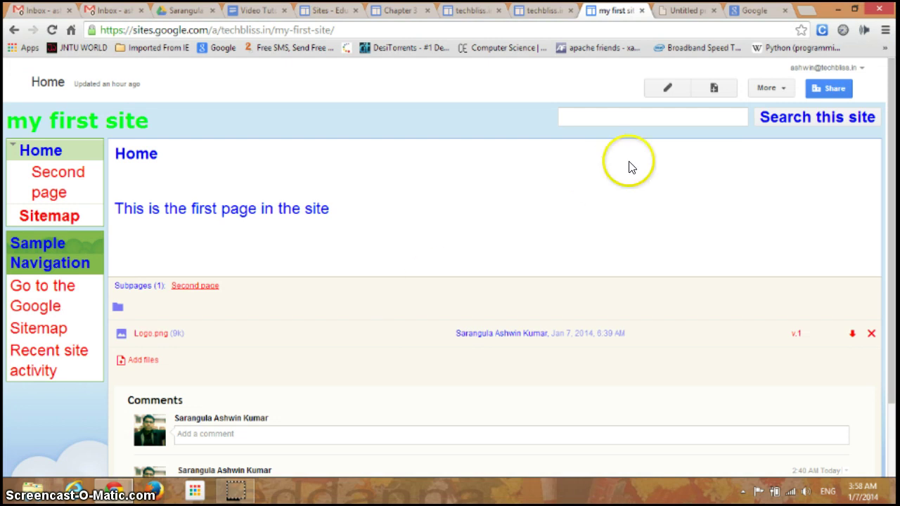
pyautogui.click(712, 89)
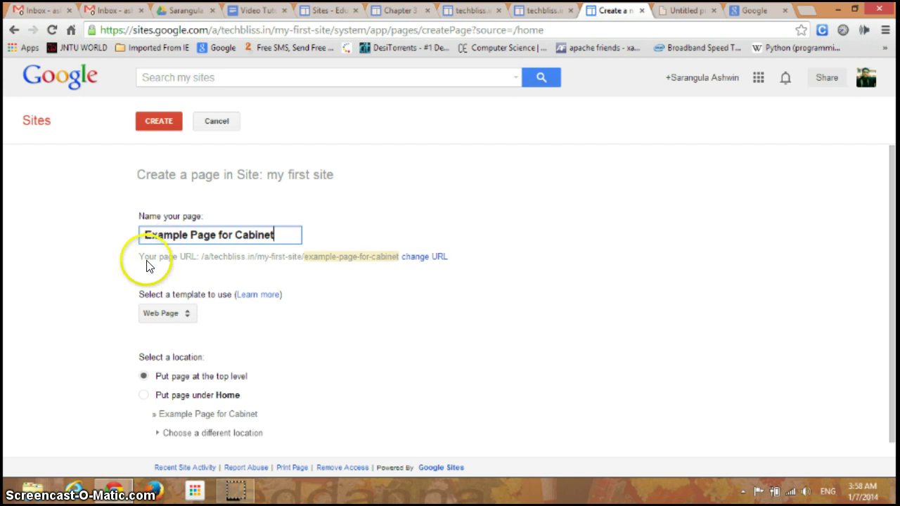
pyautogui.click(184, 315)
pyautogui.click(171, 351)
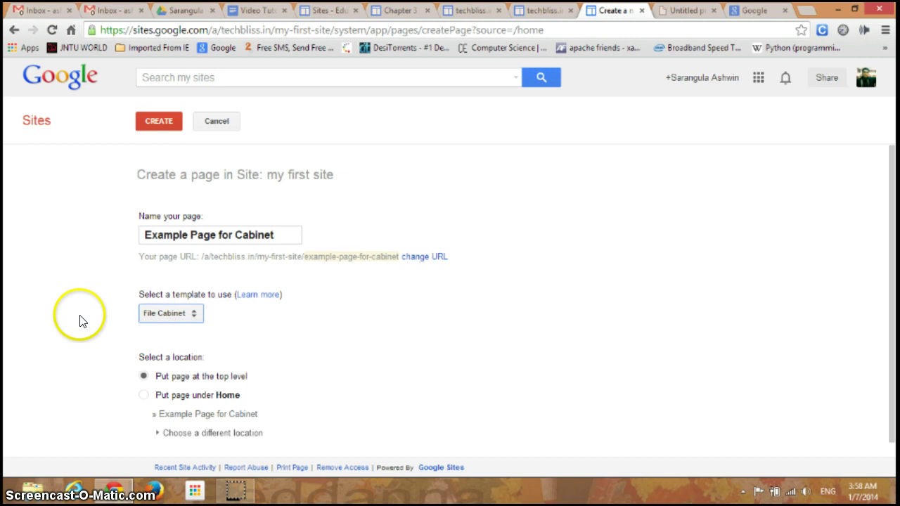
pyautogui.scroll(-1, 285, 322)
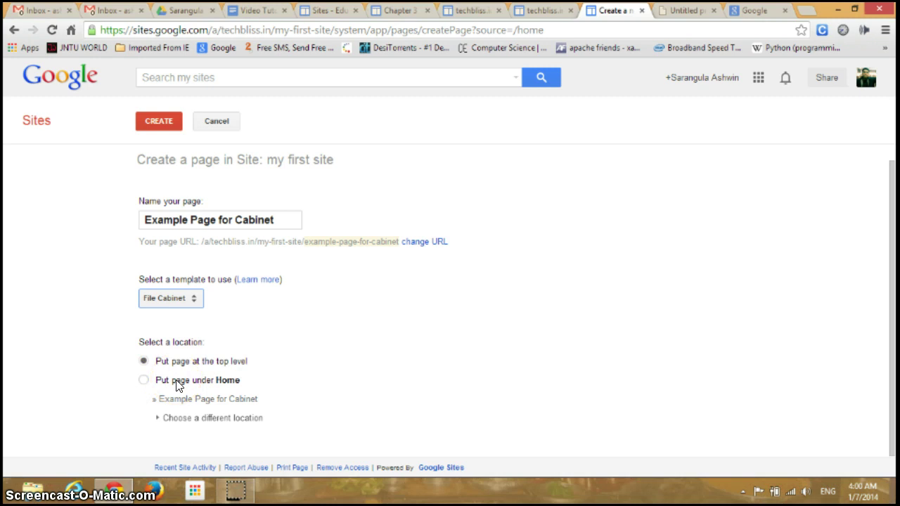
# - Place the new page under Home > Second page and create it
pyautogui.click(144, 384)
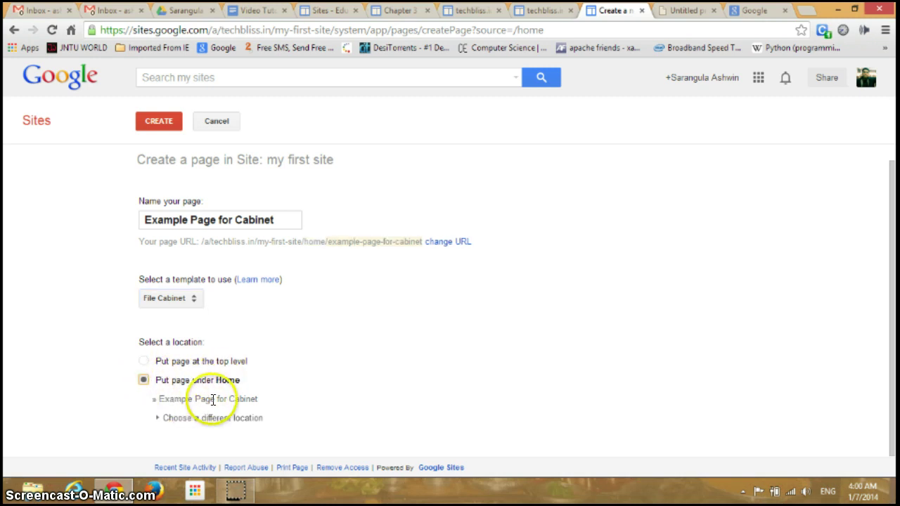
pyautogui.click(196, 420)
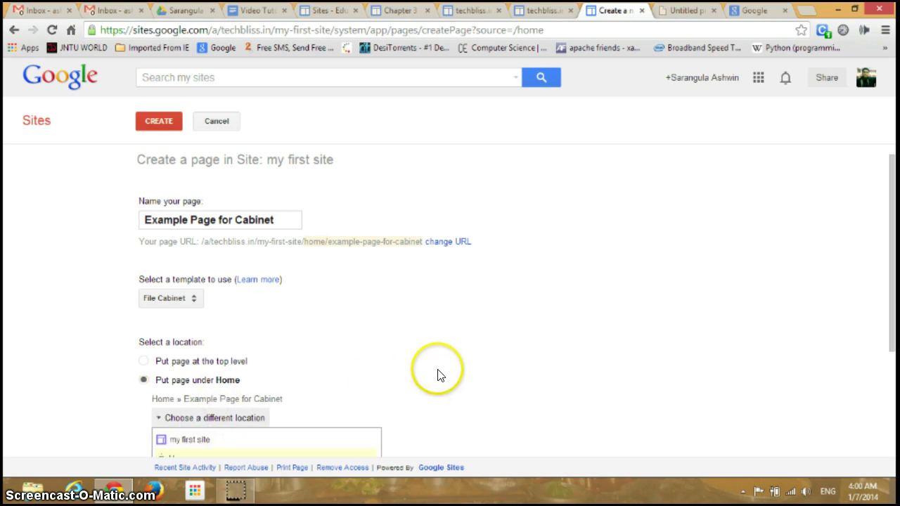
pyautogui.scroll(-3, 438, 376)
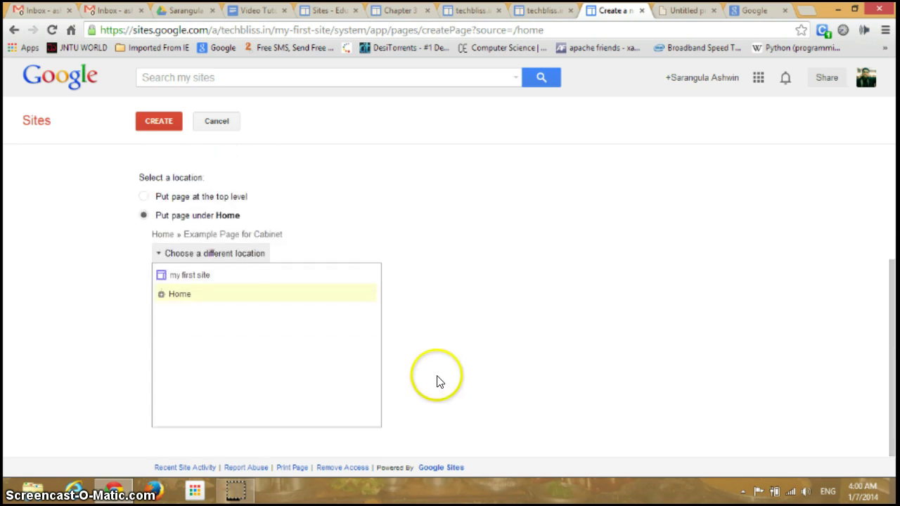
pyautogui.click(162, 296)
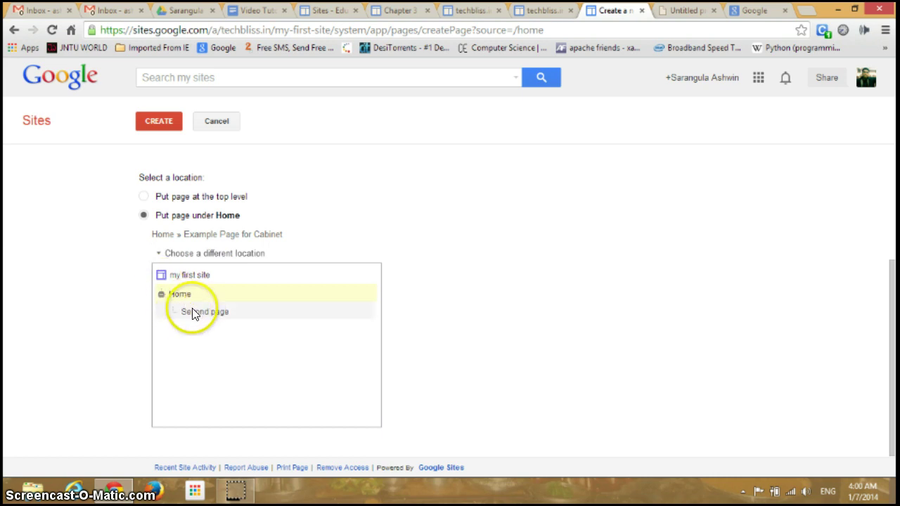
pyautogui.click(194, 312)
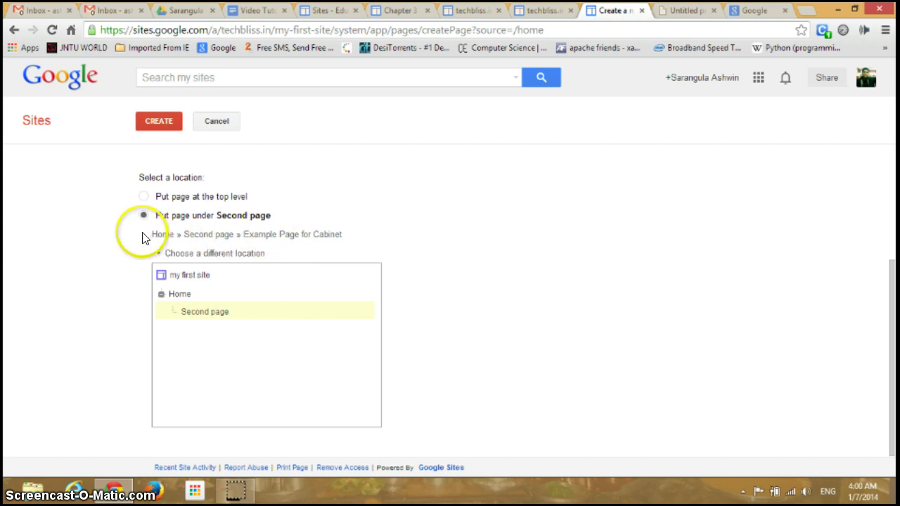
pyautogui.click(432, 243)
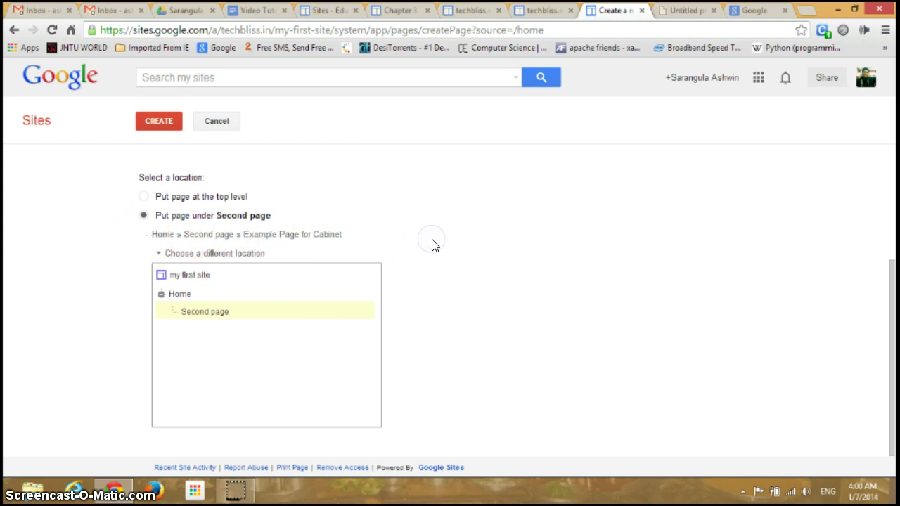
pyautogui.scroll(3, 432, 246)
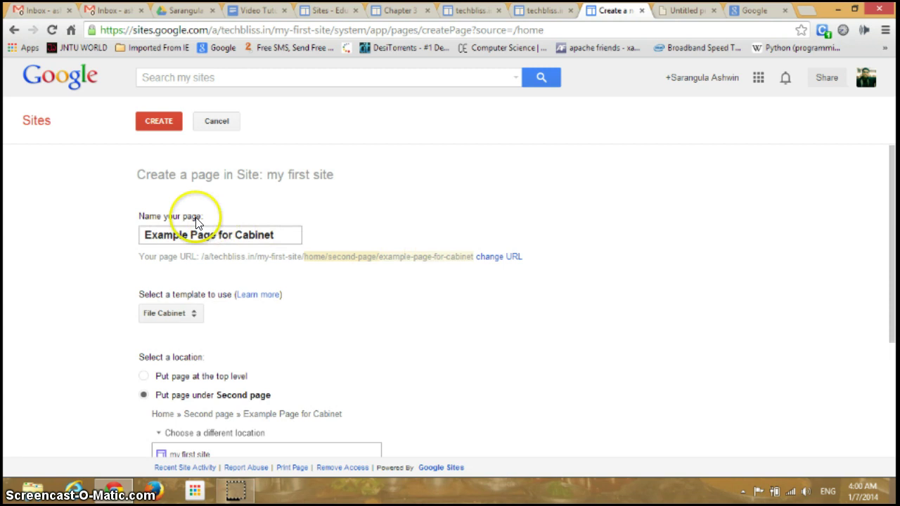
pyautogui.click(159, 123)
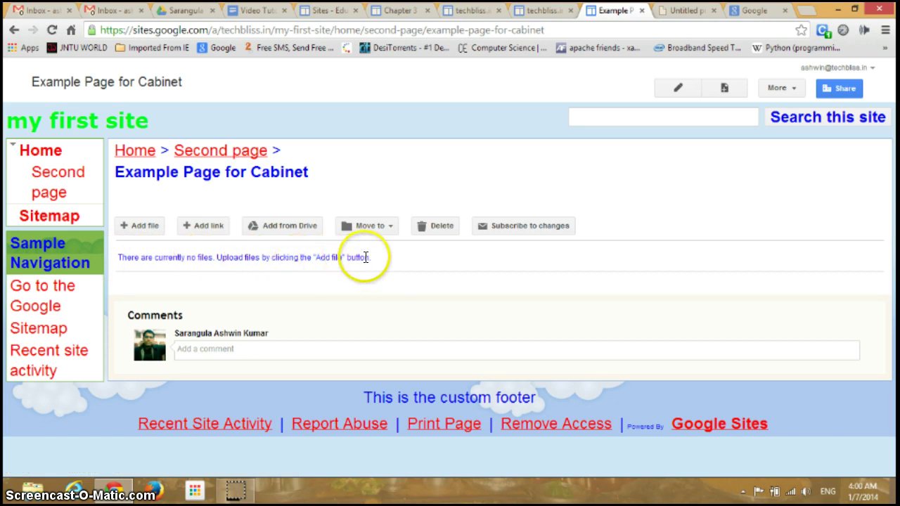
# - Upload images.jpg from the Desktop into the file cabinet
pyautogui.click(140, 226)
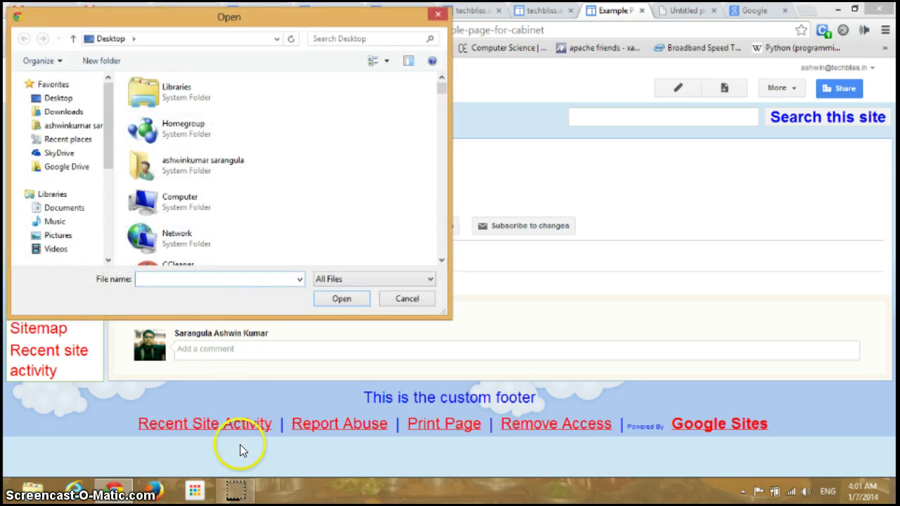
pyautogui.scroll(-10, 169, 130)
pyautogui.click(167, 132)
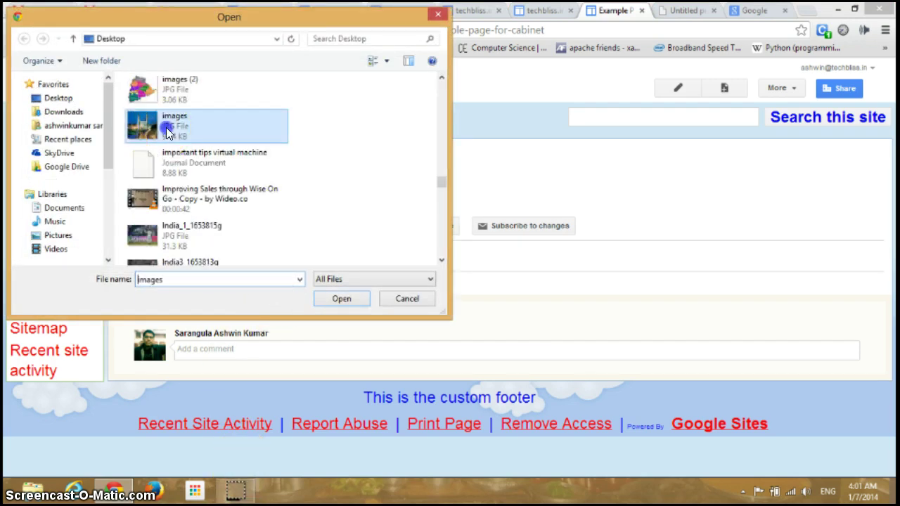
pyautogui.click(341, 299)
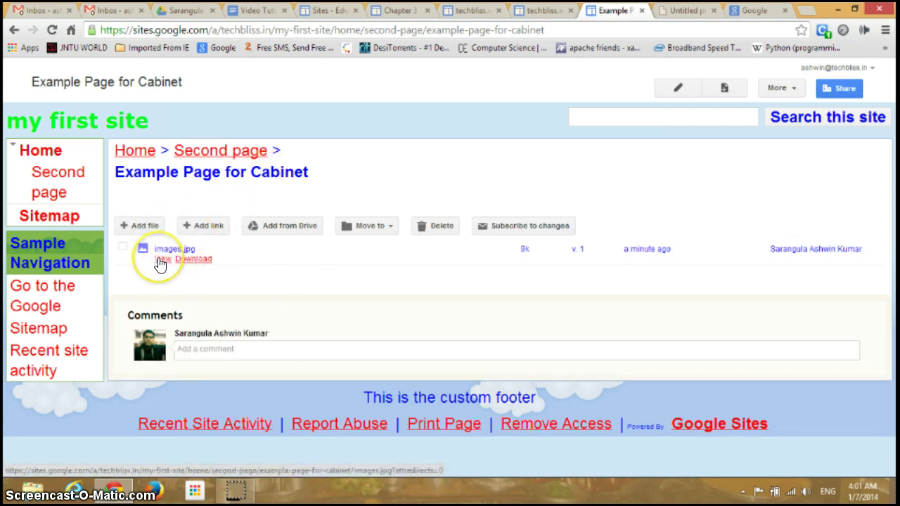
# - Preview images.jpg in a new tab, close it, and tick images.jpg in the list
pyautogui.click(162, 260)
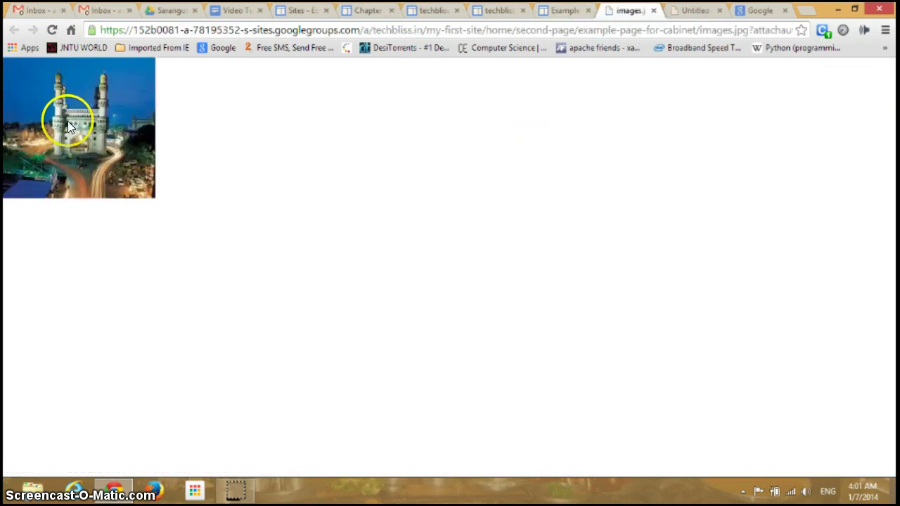
pyautogui.click(653, 11)
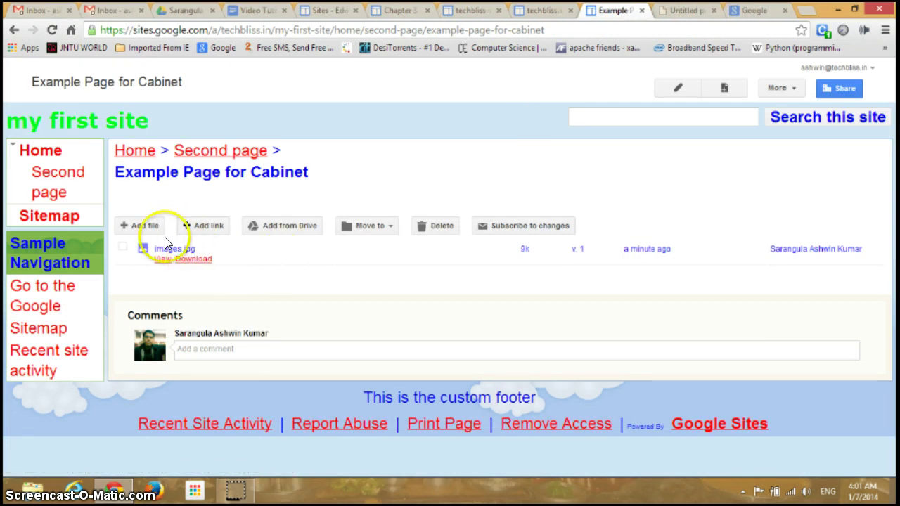
pyautogui.click(122, 251)
# - Move images.jpg into a new folder named 'Images'
pyautogui.click(383, 227)
pyautogui.click(381, 248)
pyautogui.click(345, 274)
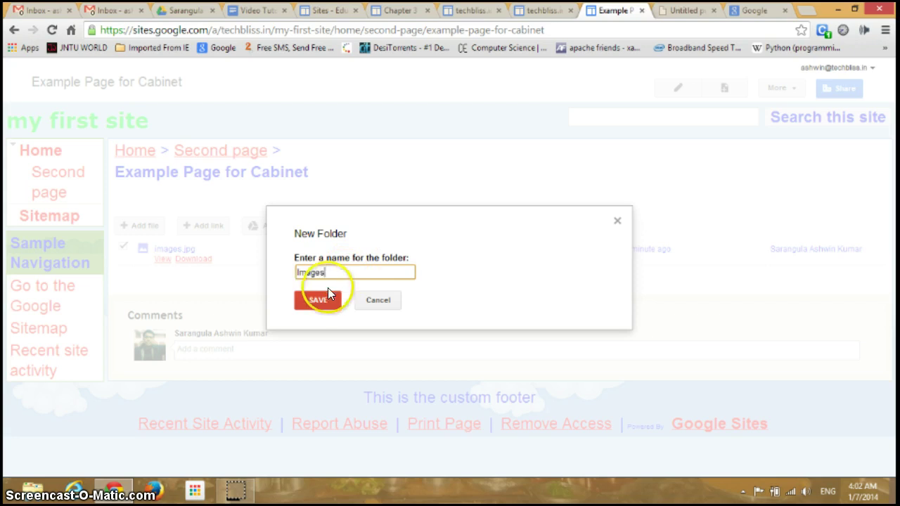
pyautogui.click(321, 296)
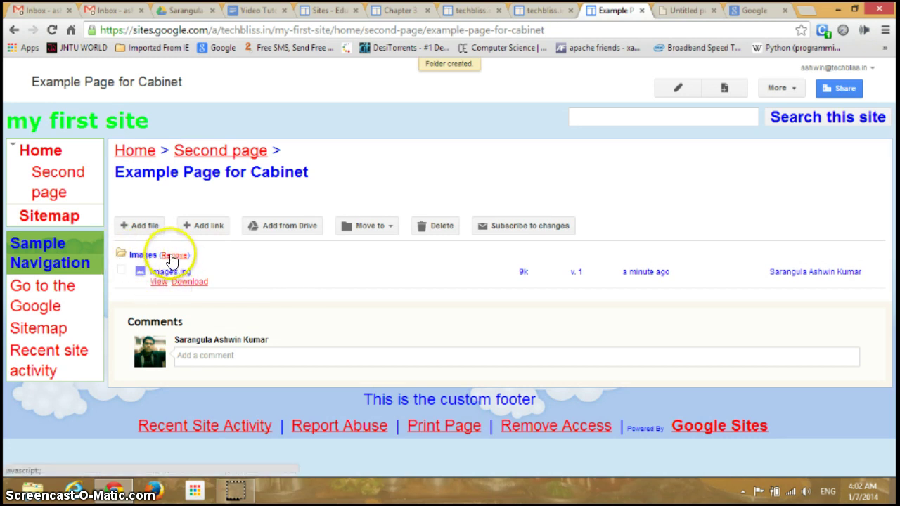
pyautogui.moveTo(629, 273)
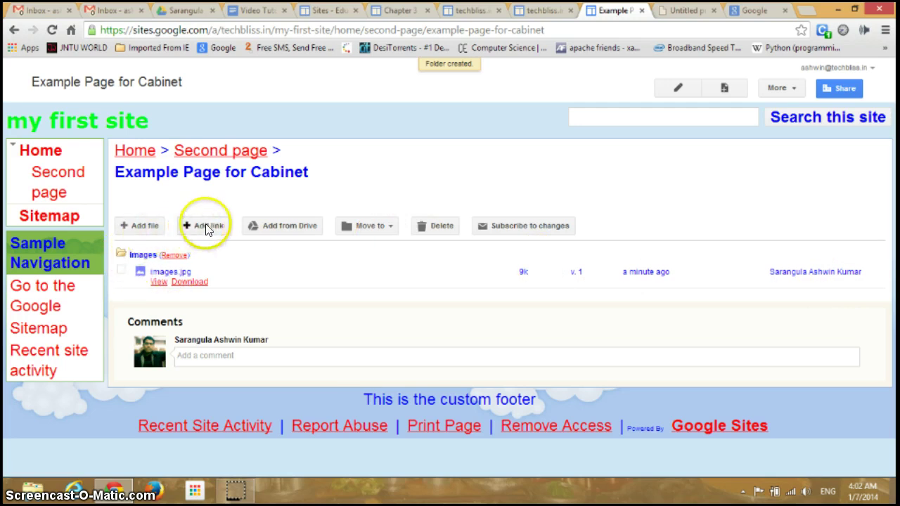
# - Add the Example Slides presentation from Drive, filtering the picker to Presentations
pyautogui.click(287, 228)
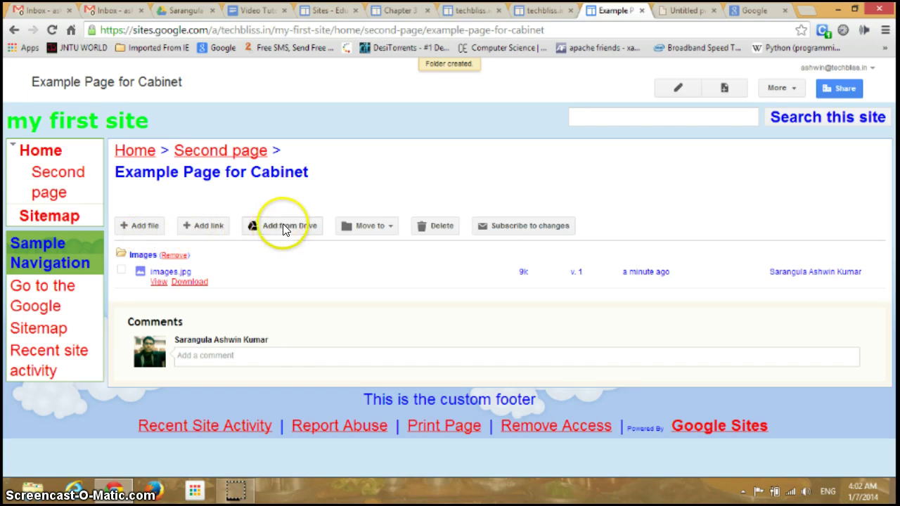
pyautogui.click(278, 227)
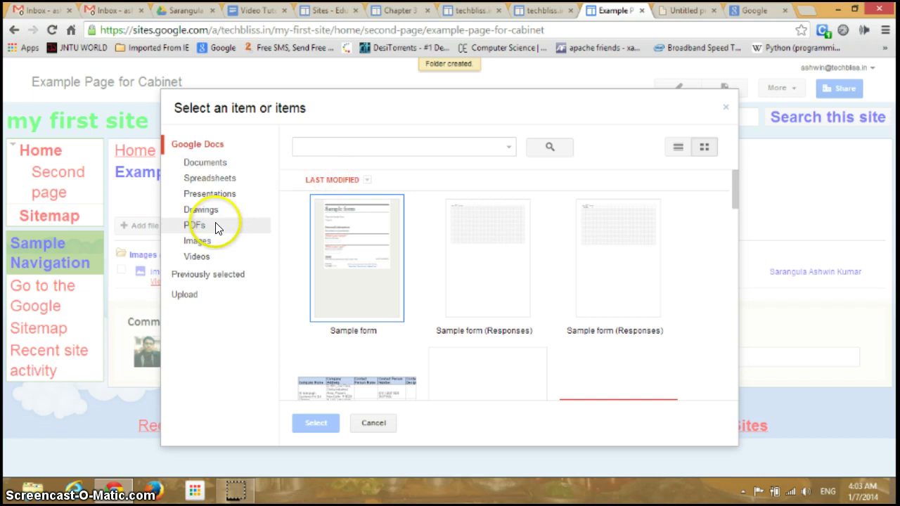
pyautogui.click(199, 244)
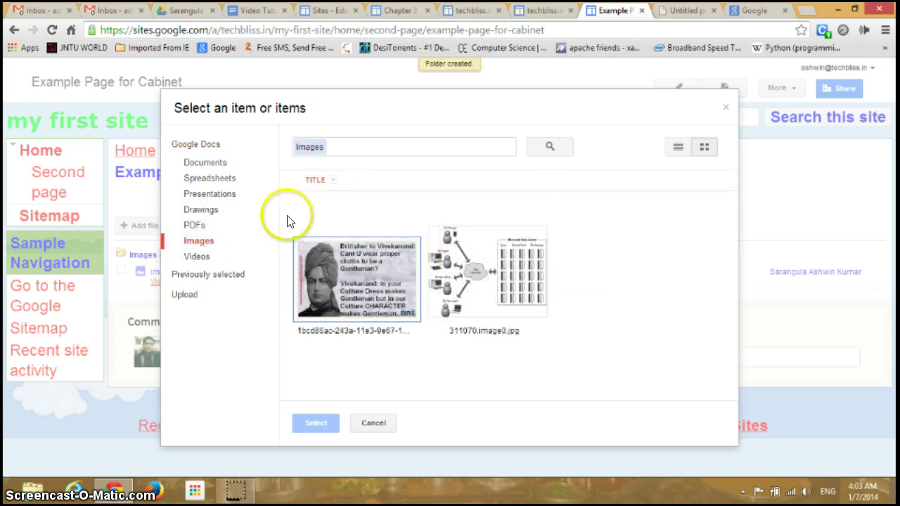
pyautogui.click(202, 196)
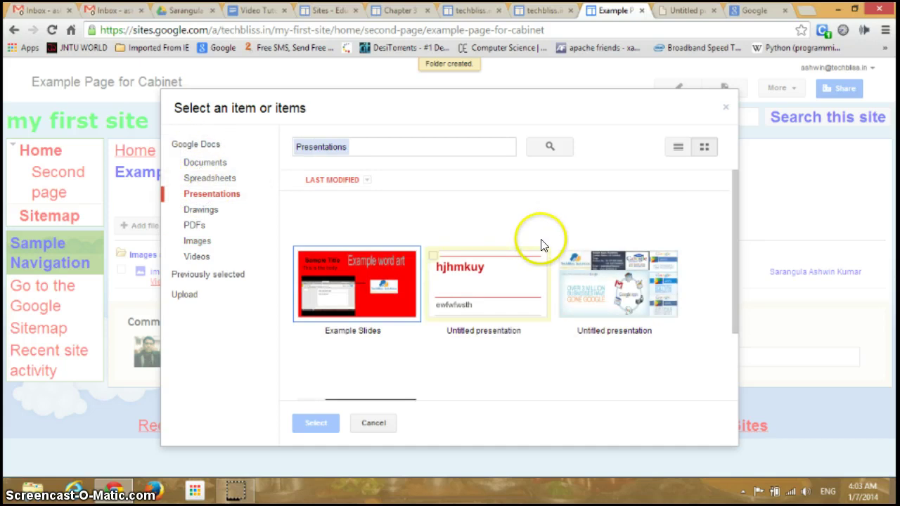
pyautogui.click(394, 276)
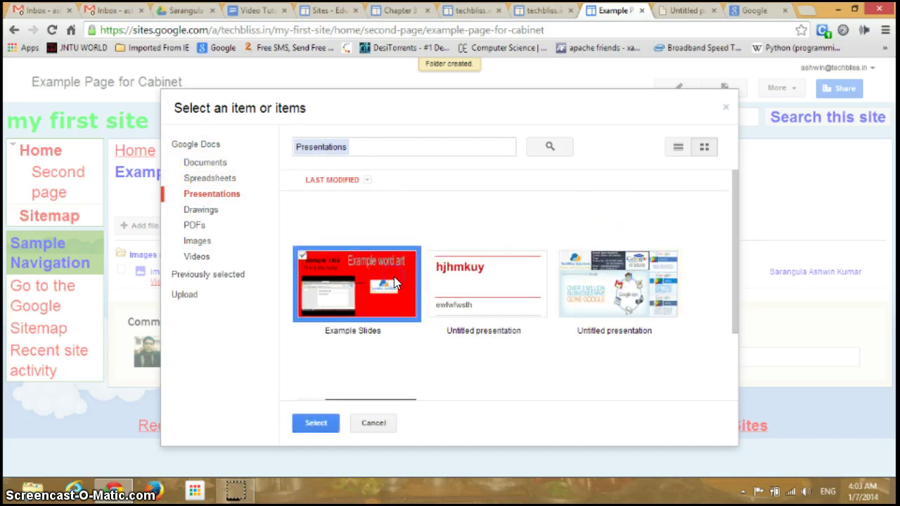
pyautogui.click(313, 426)
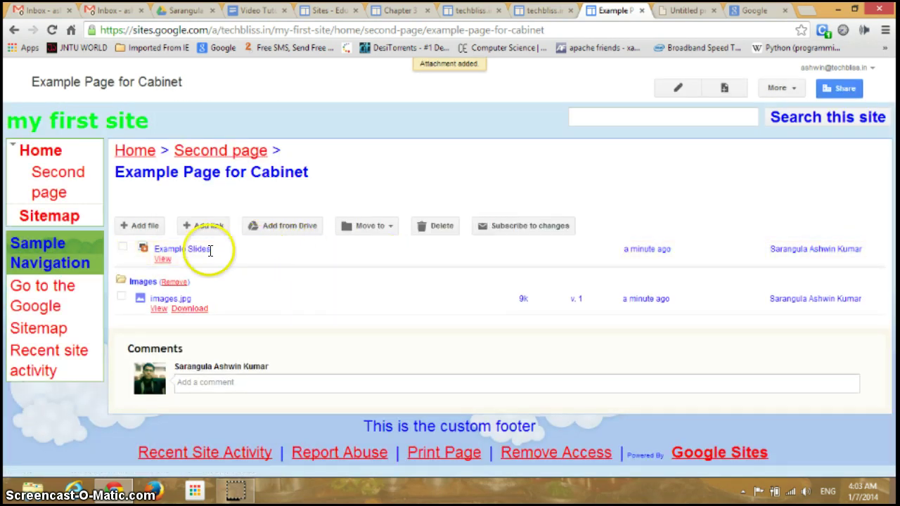
# - Move Example Slides into a new 'Presentations' folder, then return to the Home page
pyautogui.click(122, 249)
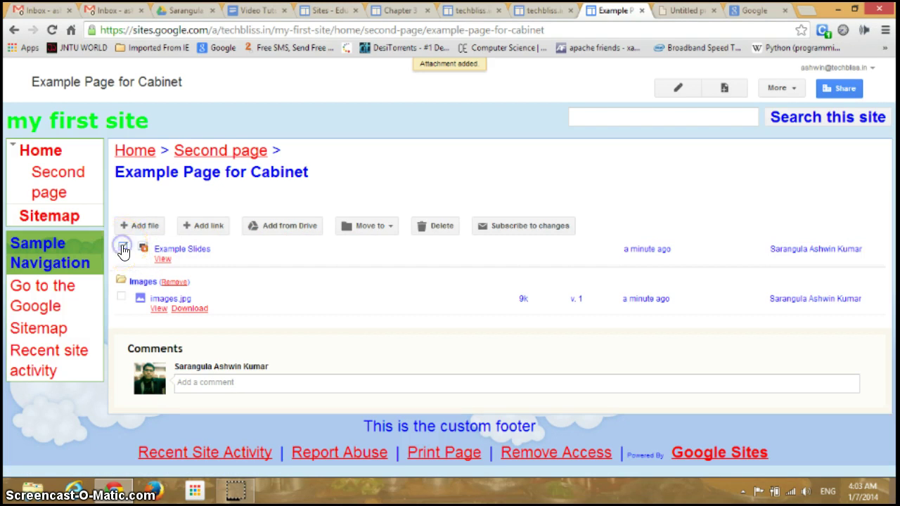
pyautogui.click(386, 226)
pyautogui.click(373, 271)
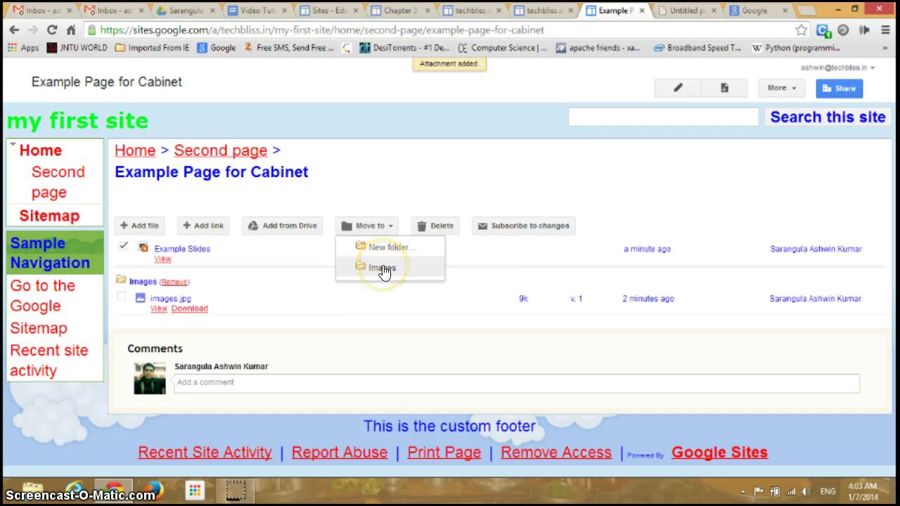
pyautogui.click(386, 248)
pyautogui.click(362, 270)
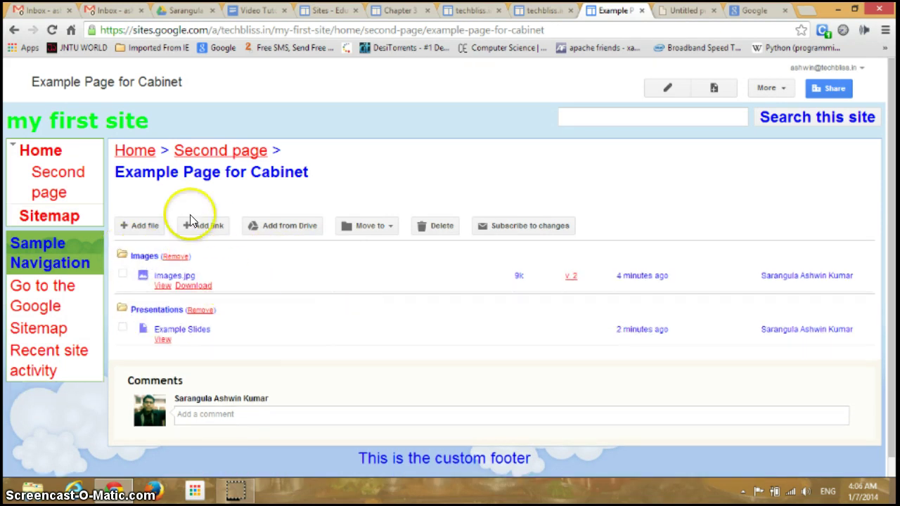
pyautogui.click(47, 156)
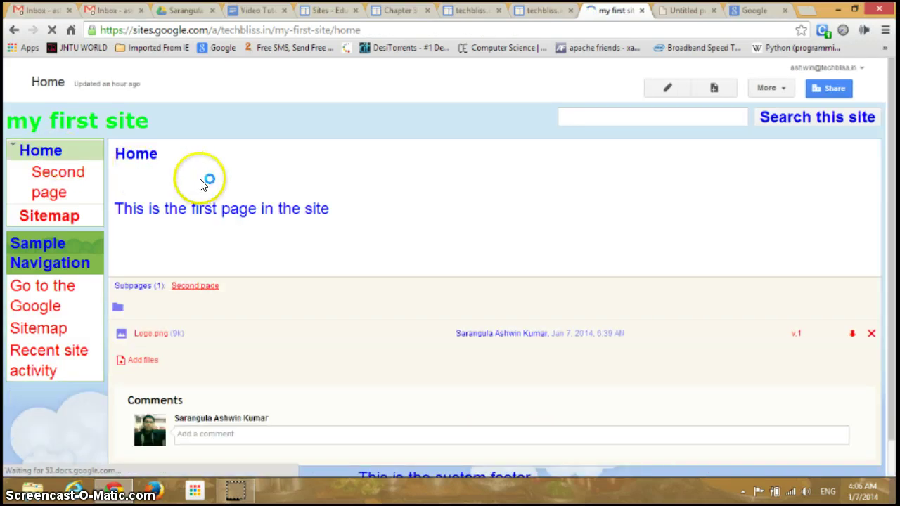
# - Go through Second page back to Example Page for Cabinet and open the More menu
pyautogui.click(59, 189)
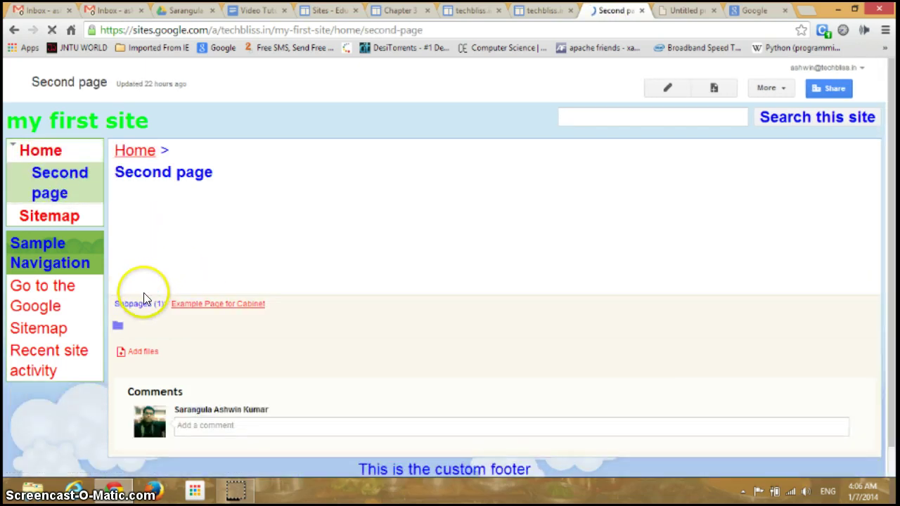
pyautogui.click(218, 311)
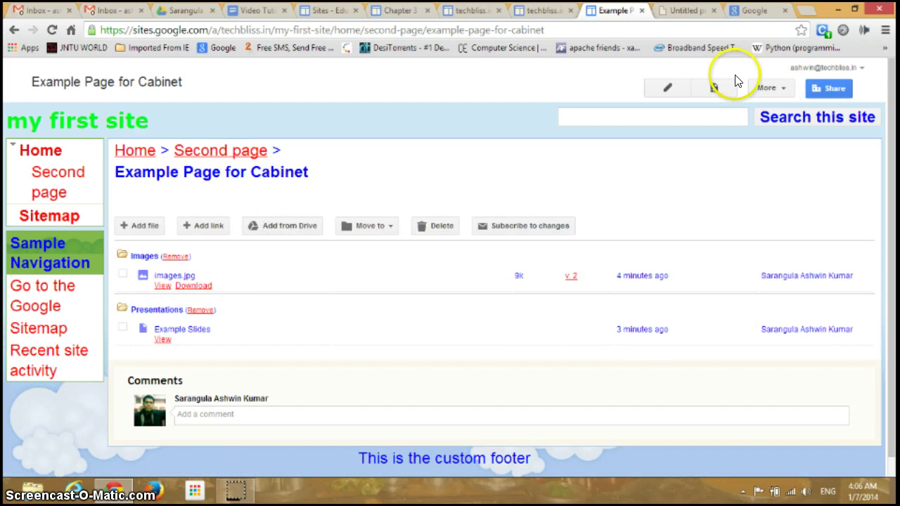
pyautogui.click(781, 90)
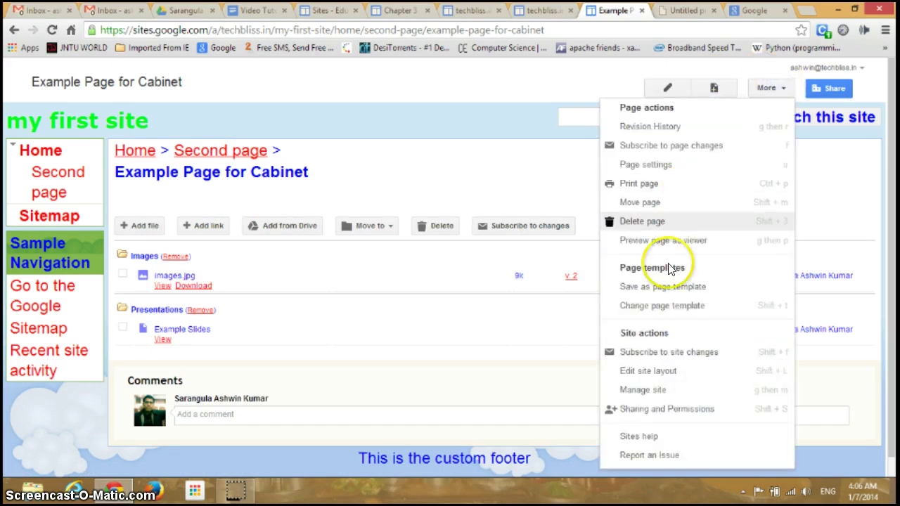
# - Open Manage site, review the three site attachments, then show the Pages hierarchy
pyautogui.click(642, 392)
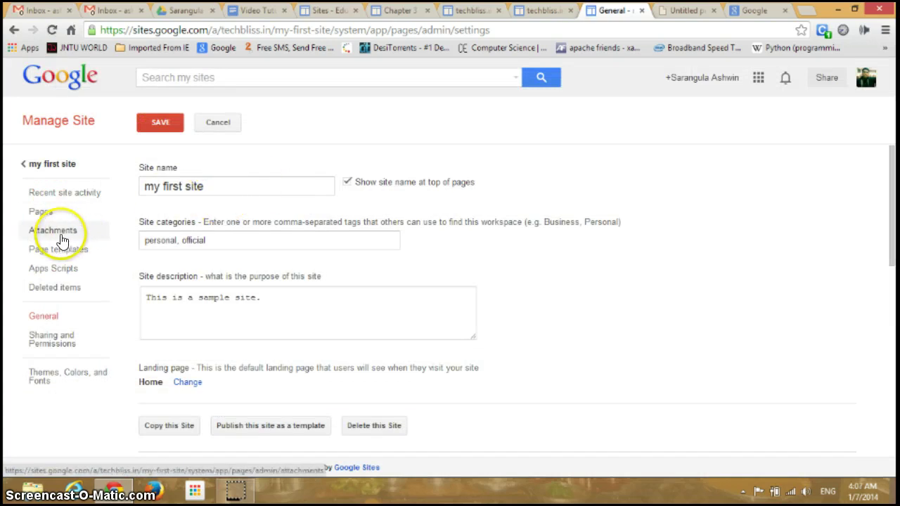
pyautogui.click(62, 240)
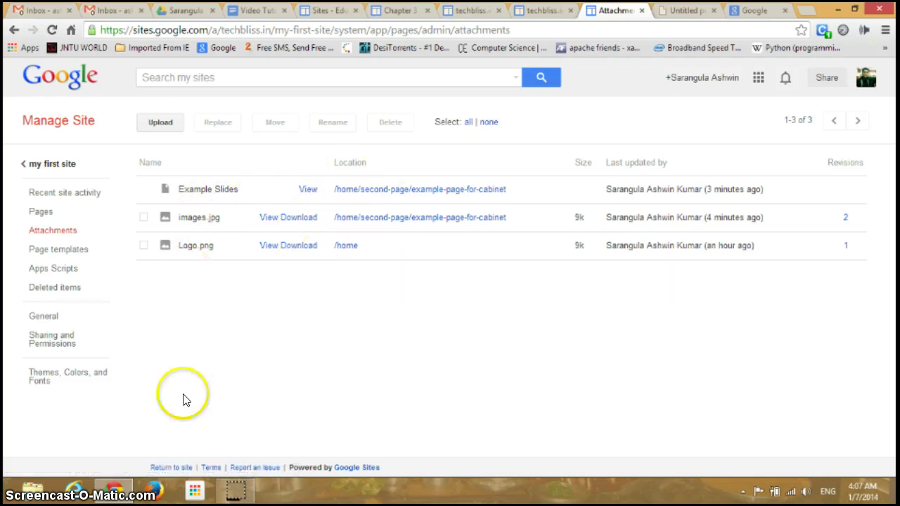
pyautogui.click(49, 214)
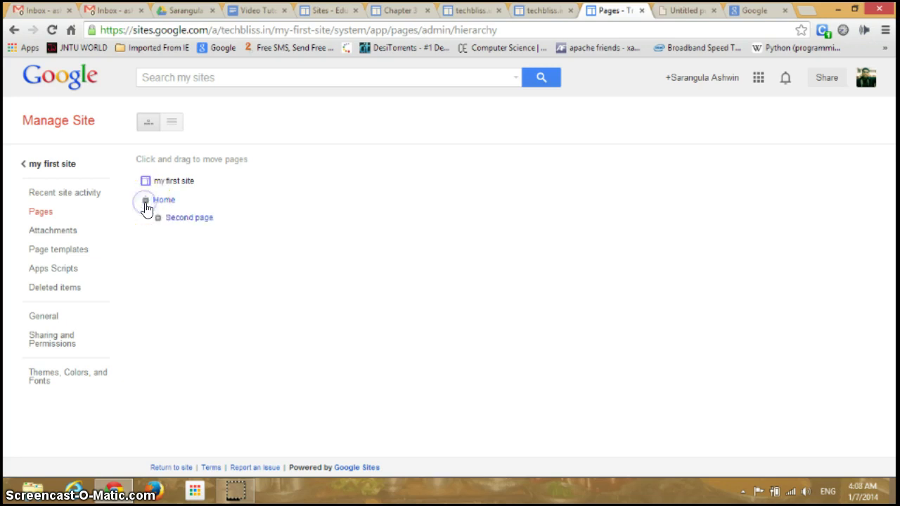
# - Expand Second page to reveal Example Page for Cabinet, then go back to my first site
pyautogui.click(160, 220)
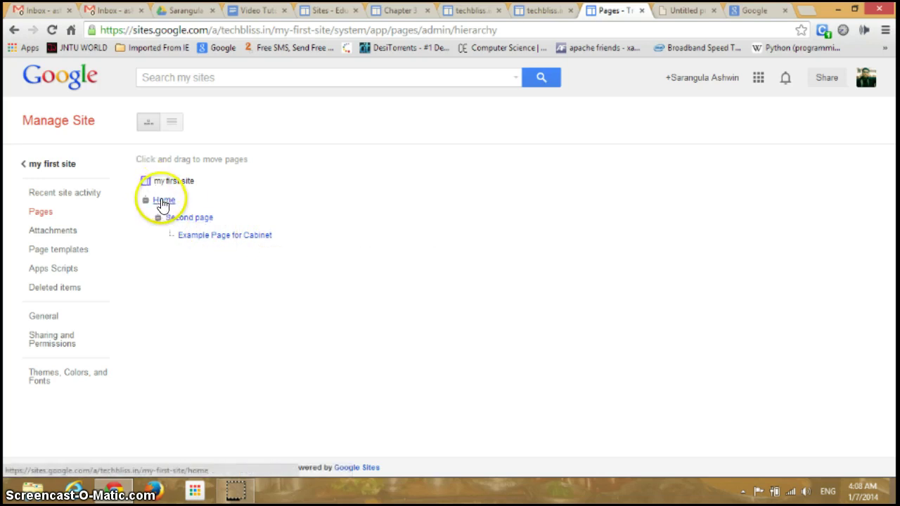
pyautogui.click(59, 166)
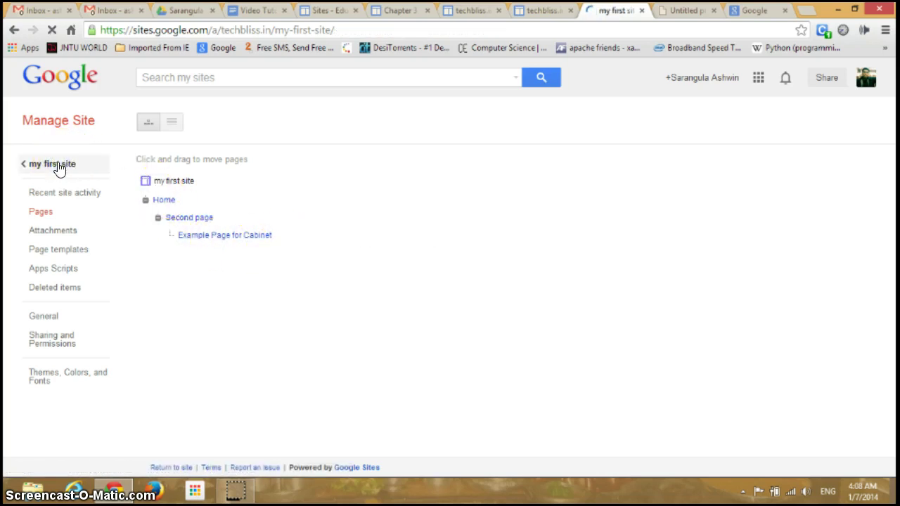